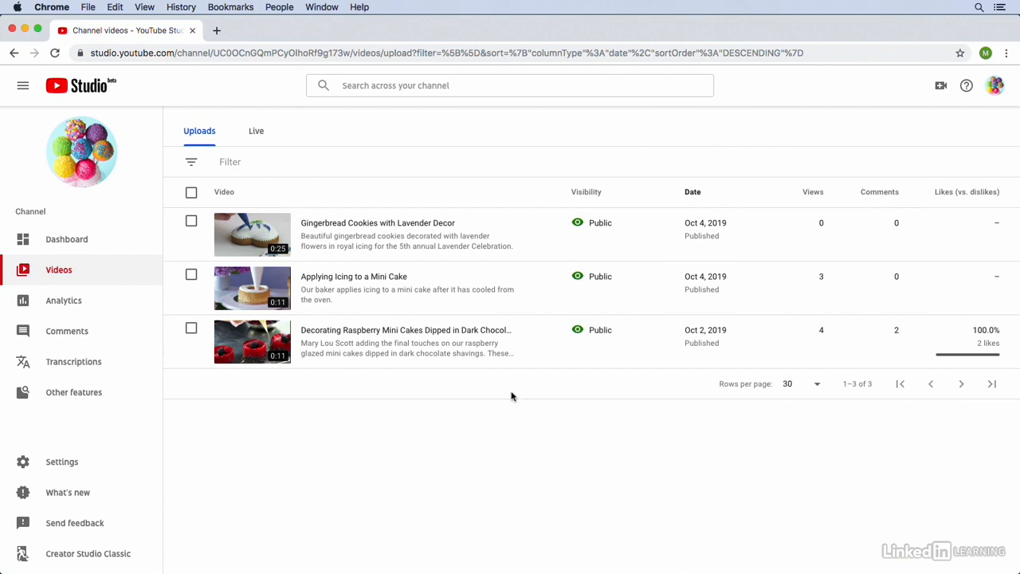
- Open the cards editor for the Decorating Raspberry Mini Cakes video and pause its preview at 0:01
click(467, 332)
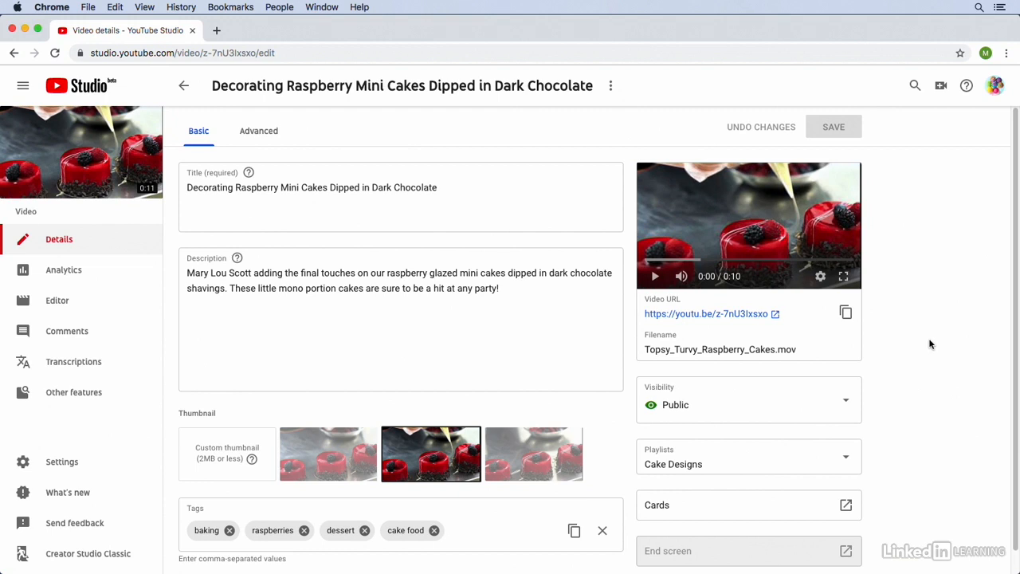
click(845, 506)
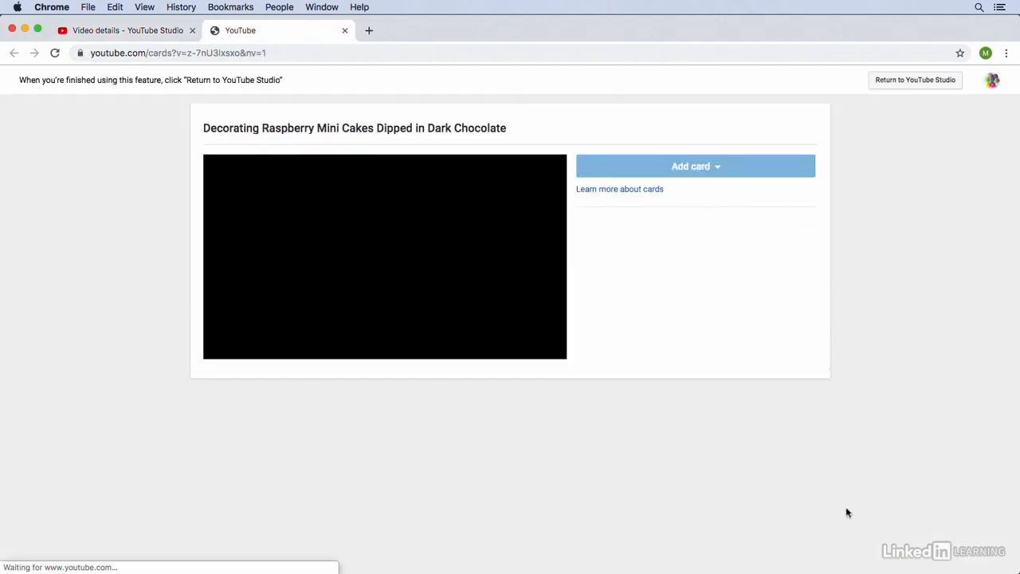
click(225, 348)
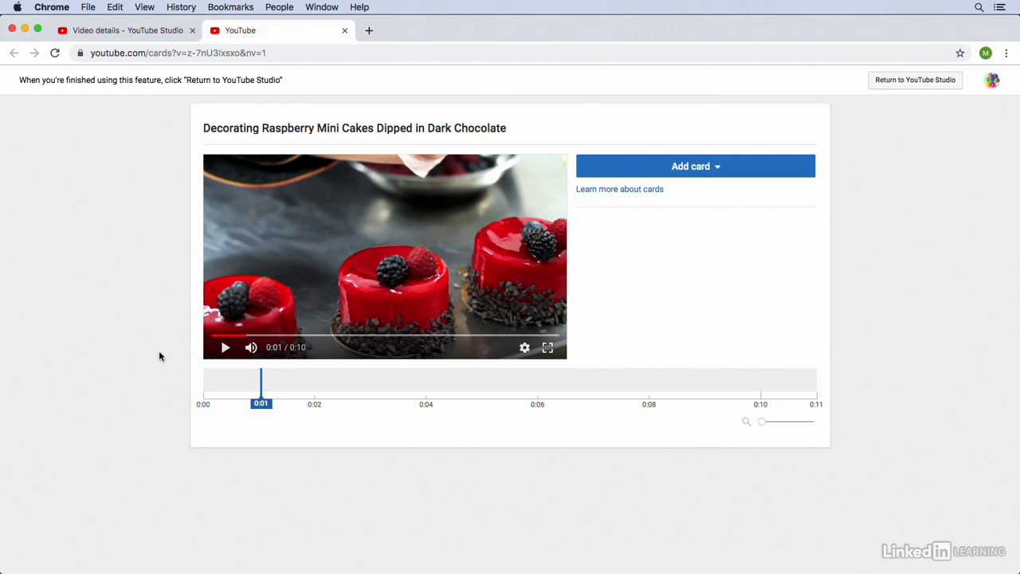
- Start a Video or Playlist card and choose the Cake Designs playlist as its link
click(728, 169)
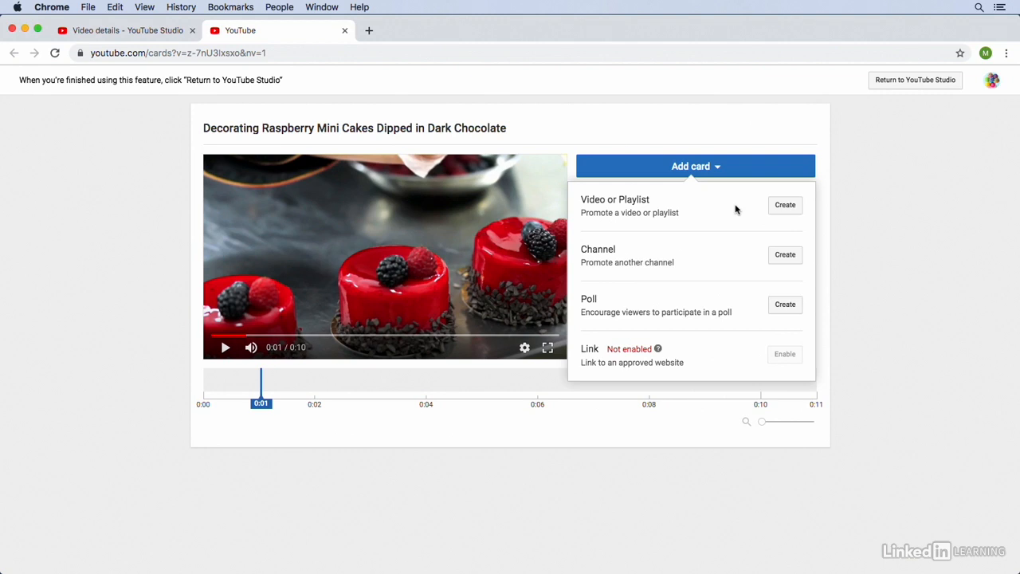
click(786, 205)
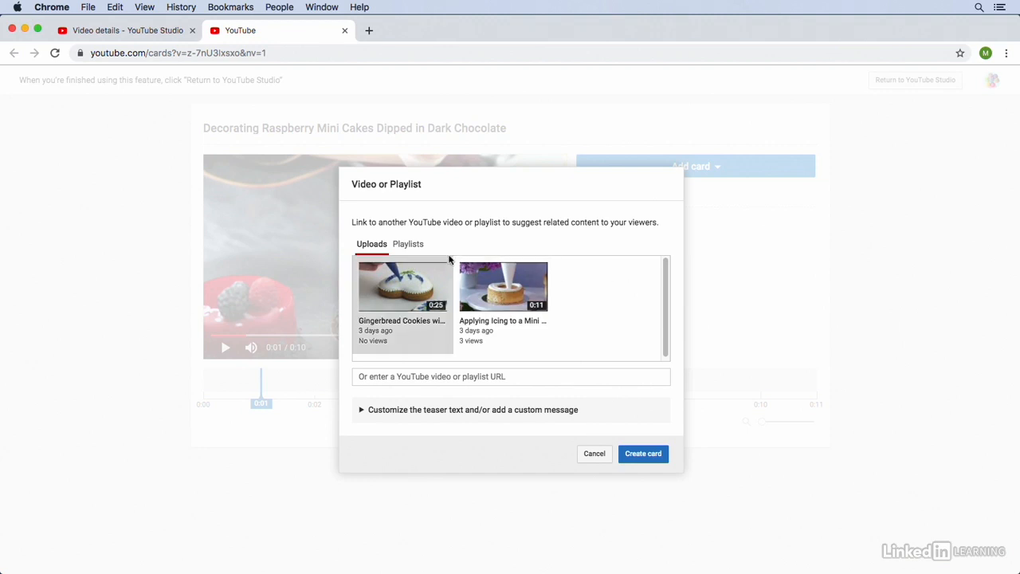
click(416, 245)
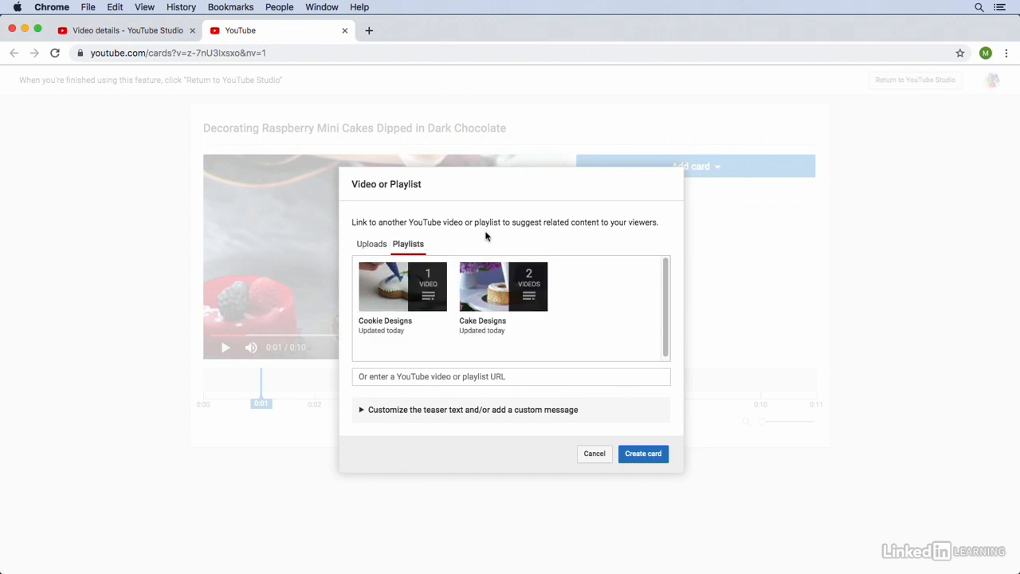
click(494, 281)
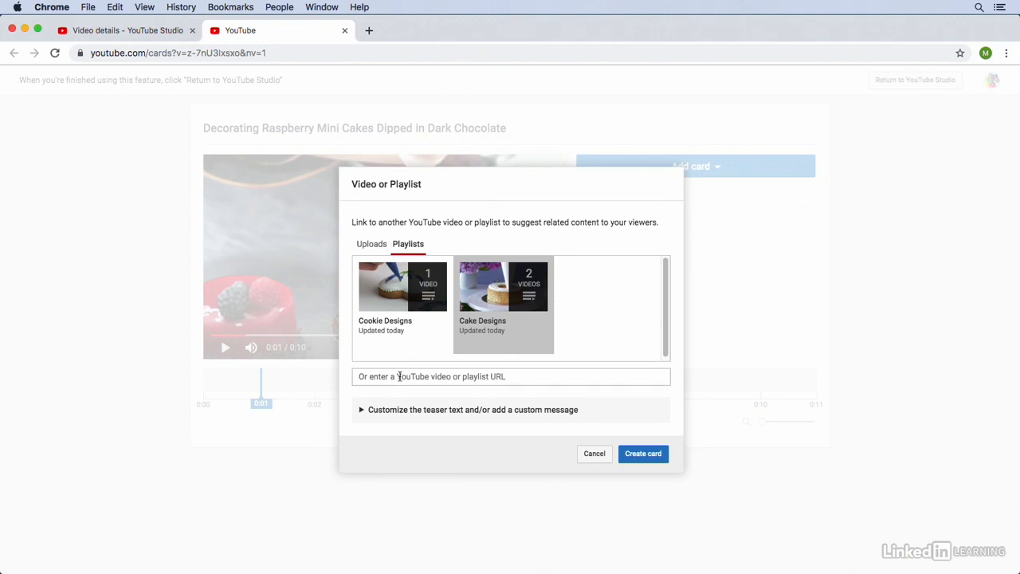
- Create the card with teaser text "Check out more cake videos..." and custom message "Some of our best bakes ever!"
click(360, 409)
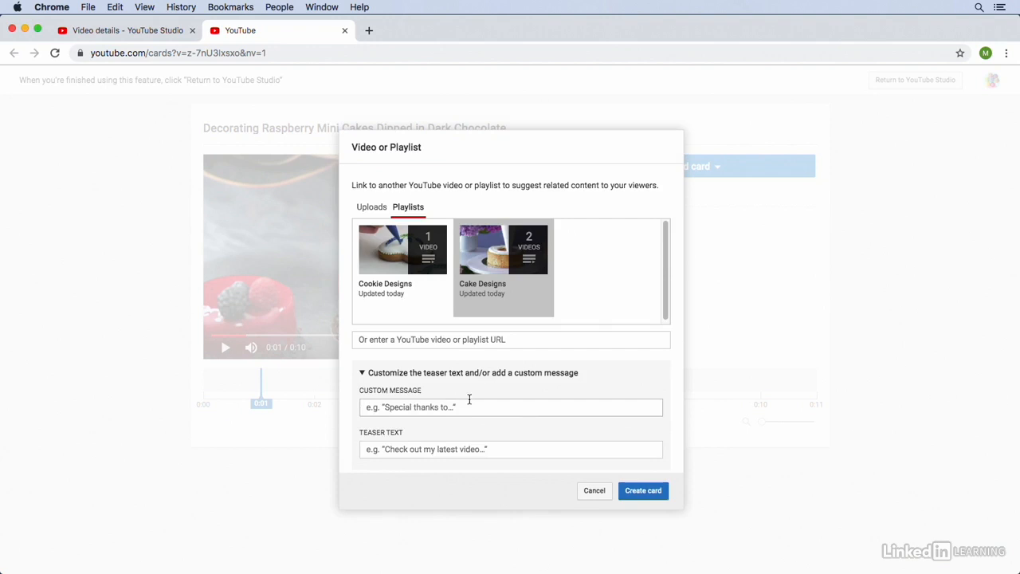
click(631, 383)
click(360, 410)
click(575, 447)
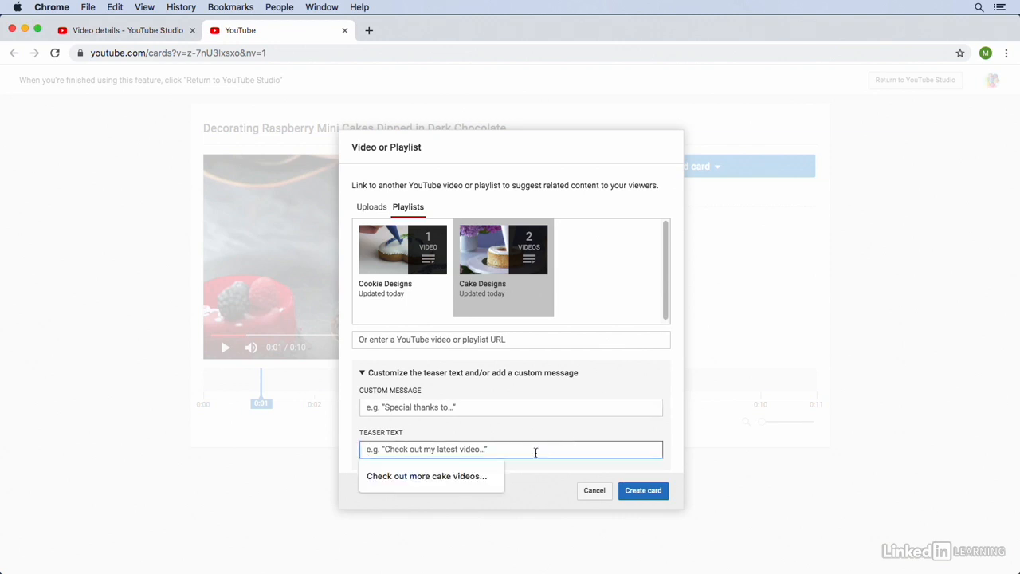
click(477, 476)
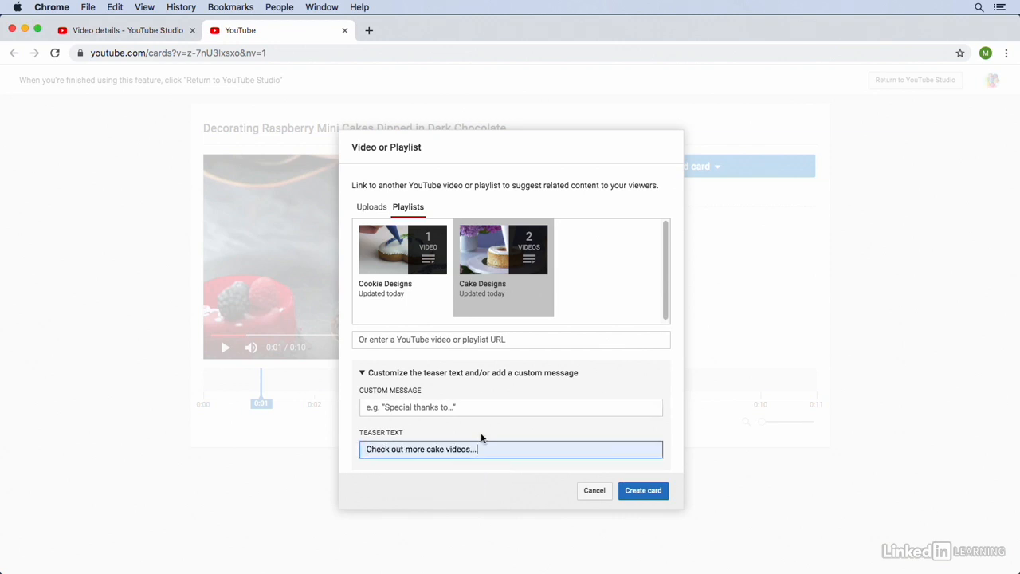
click(486, 407)
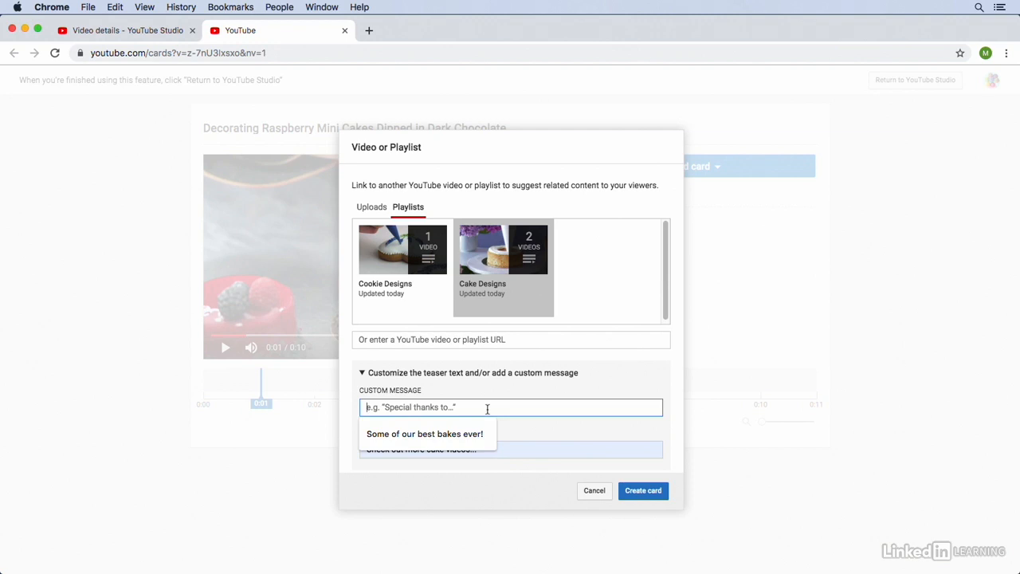
click(474, 436)
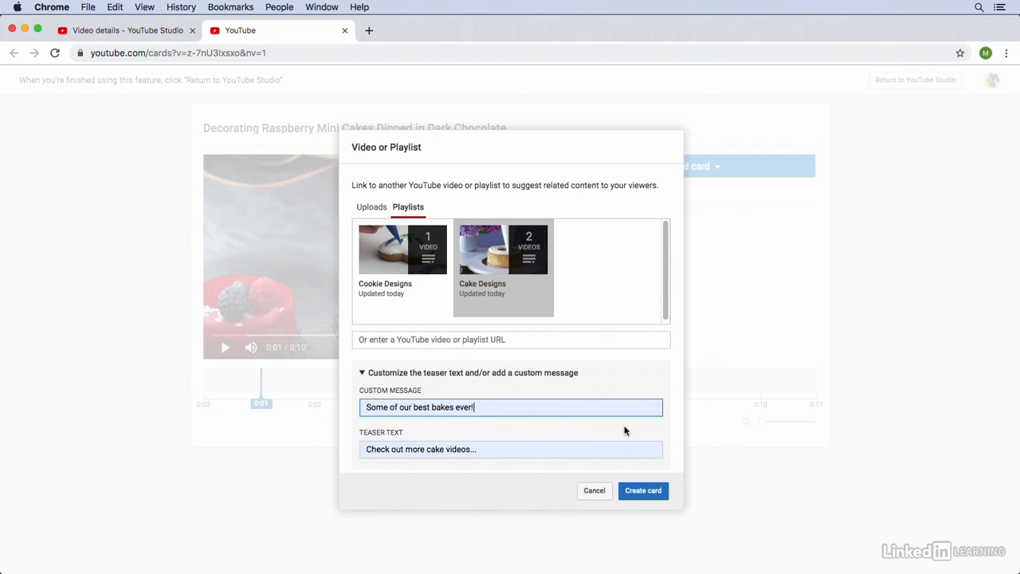
click(642, 487)
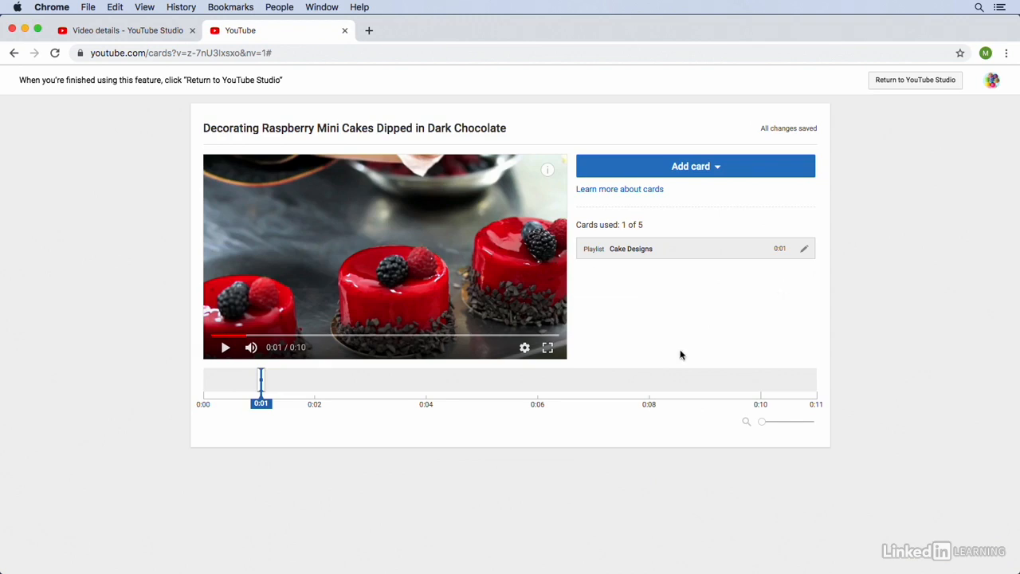
- Move the Cake Designs card on the timeline so that it appears at 0:02
drag(246, 385, 230, 387)
click(237, 374)
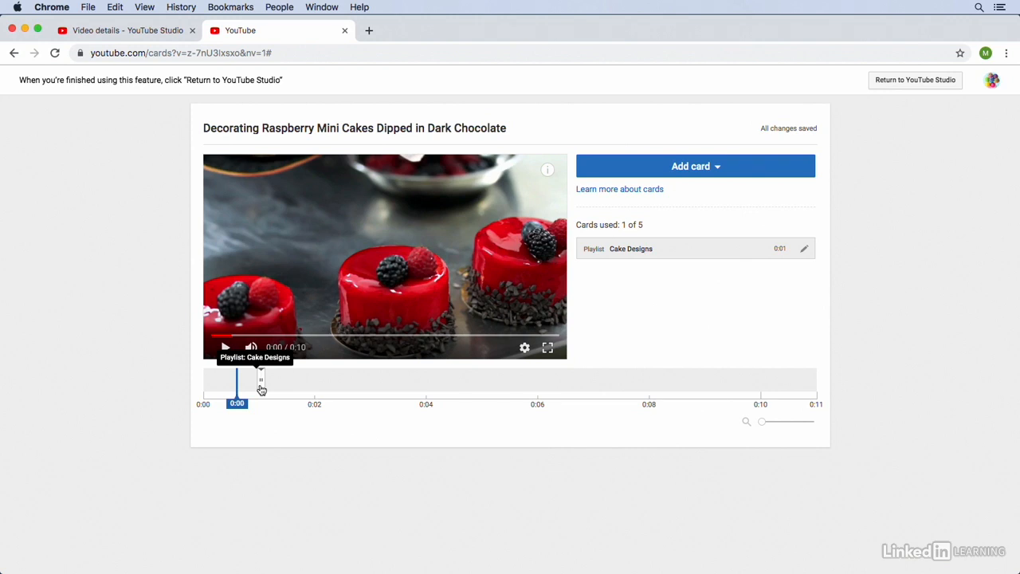
drag(262, 389, 315, 388)
- Play the video preview past the card's start, pause it, and expand the card to check its teaser and content
click(225, 337)
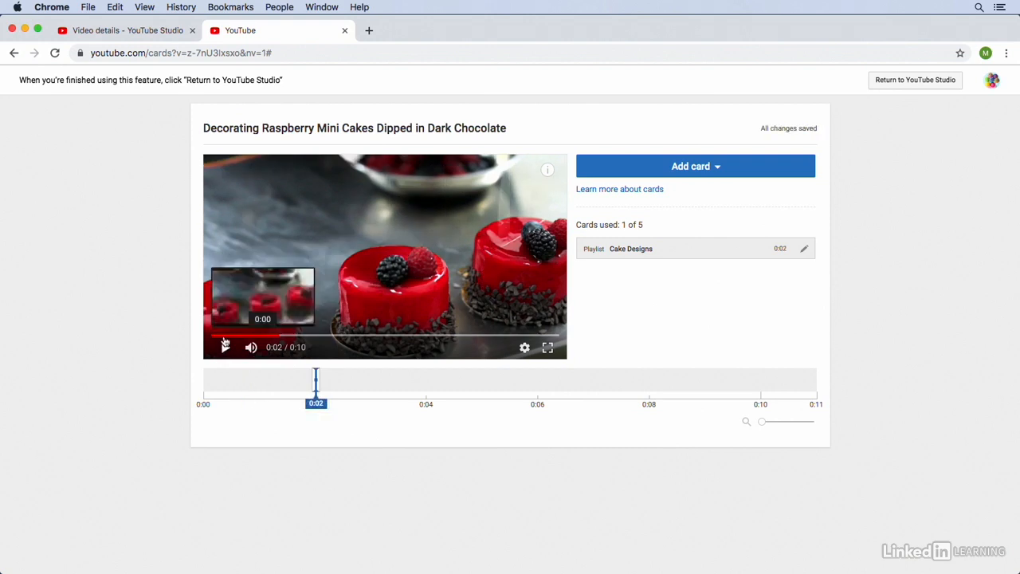
click(225, 348)
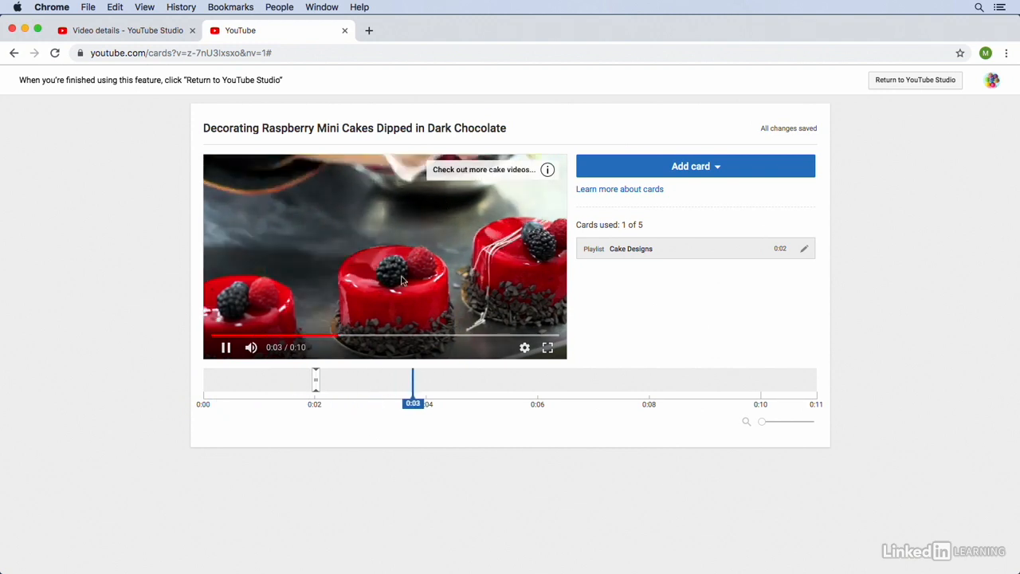
click(225, 347)
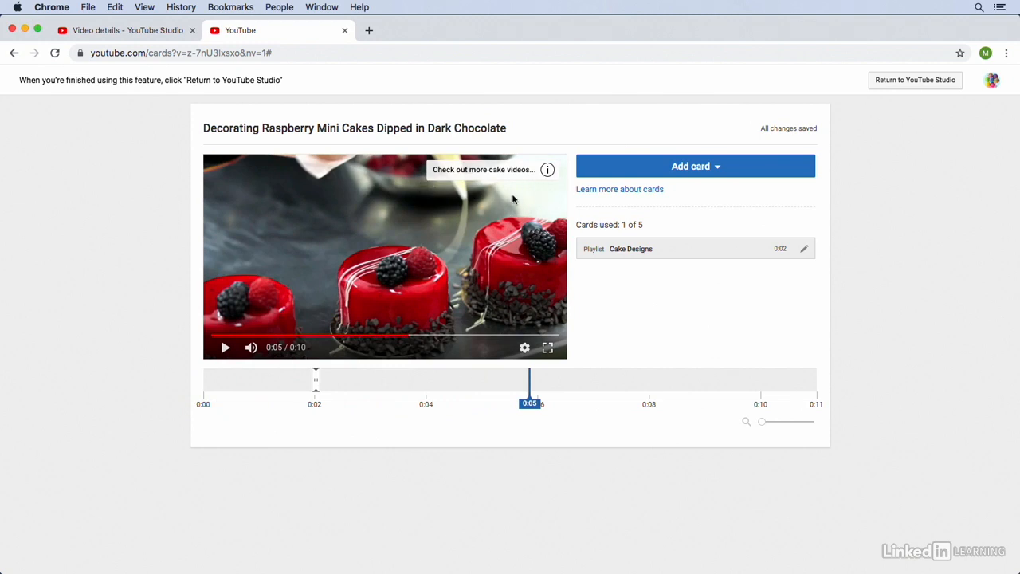
click(547, 170)
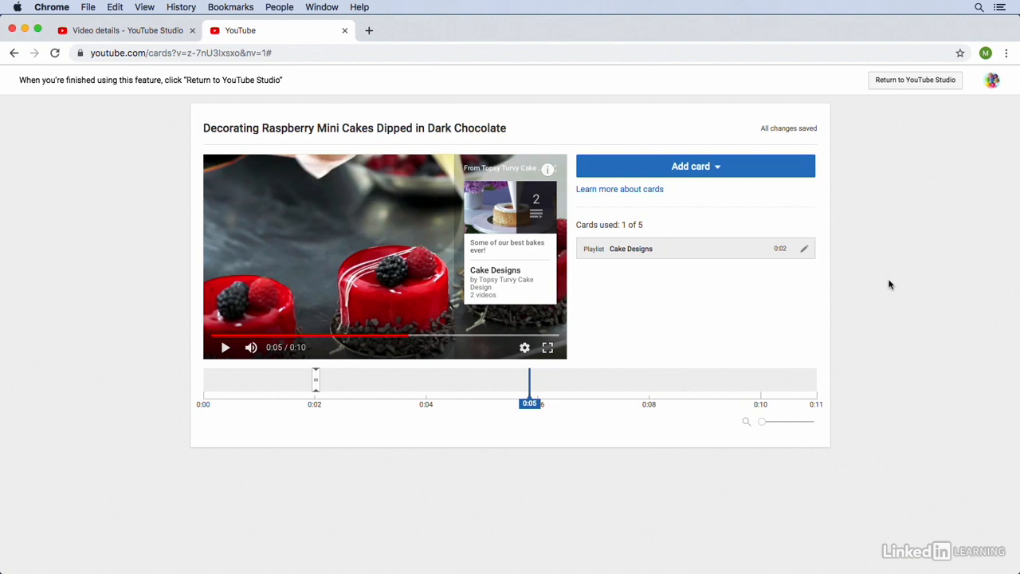
- Return to YouTube Studio, reopen the raspberry mini cakes video's details, and close the duplicate browser tab
click(912, 83)
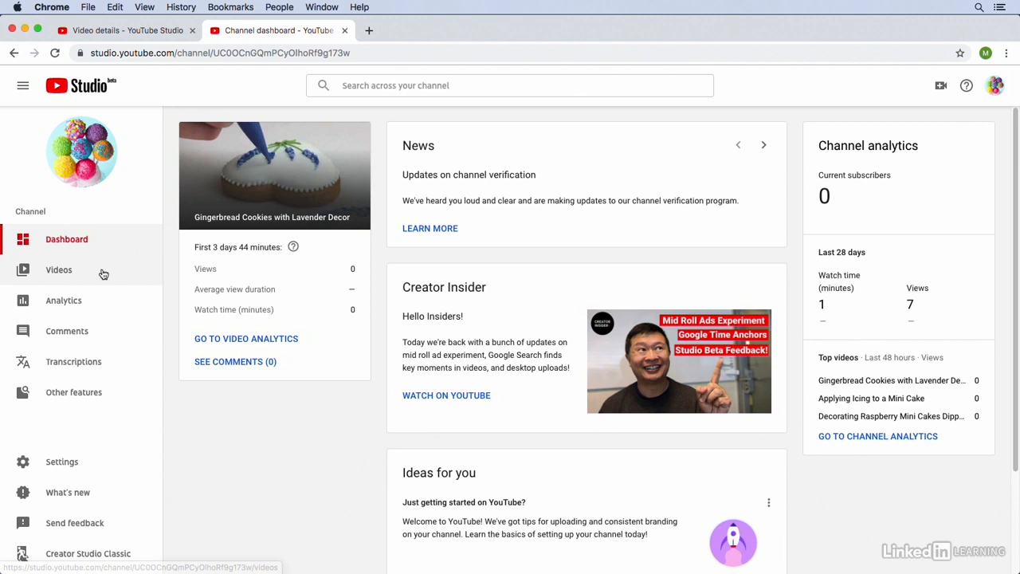
click(102, 273)
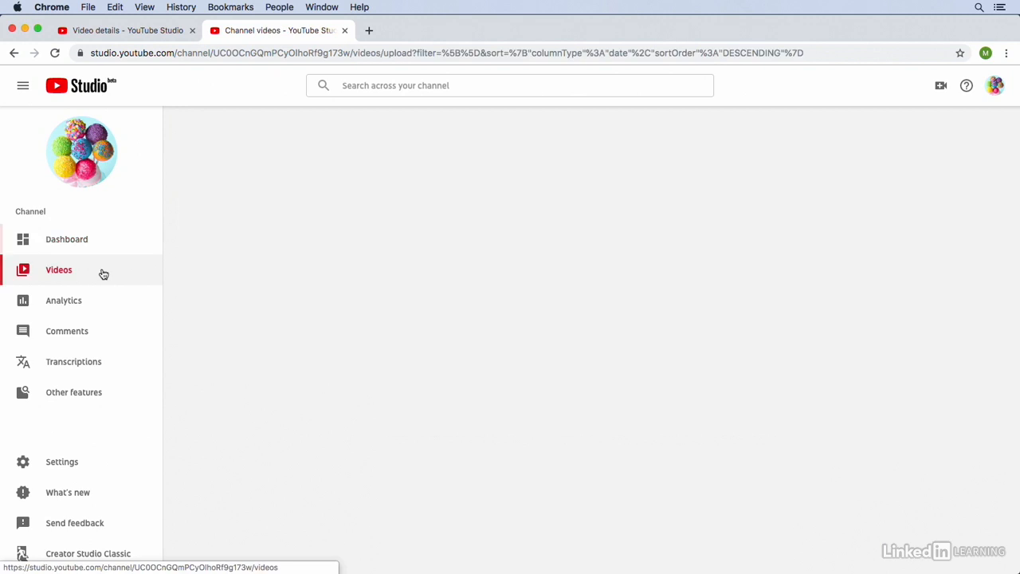
click(388, 334)
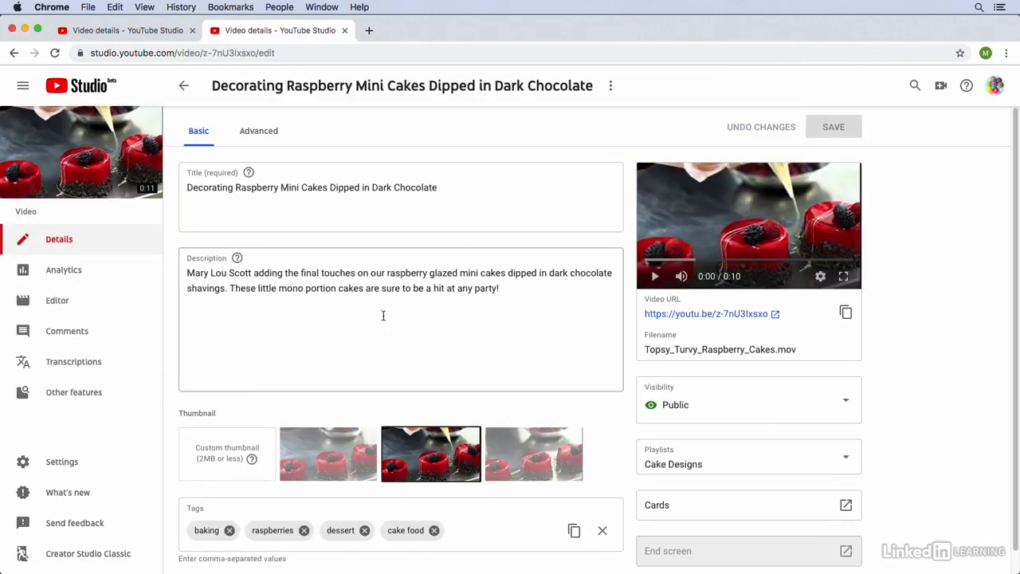
click(191, 30)
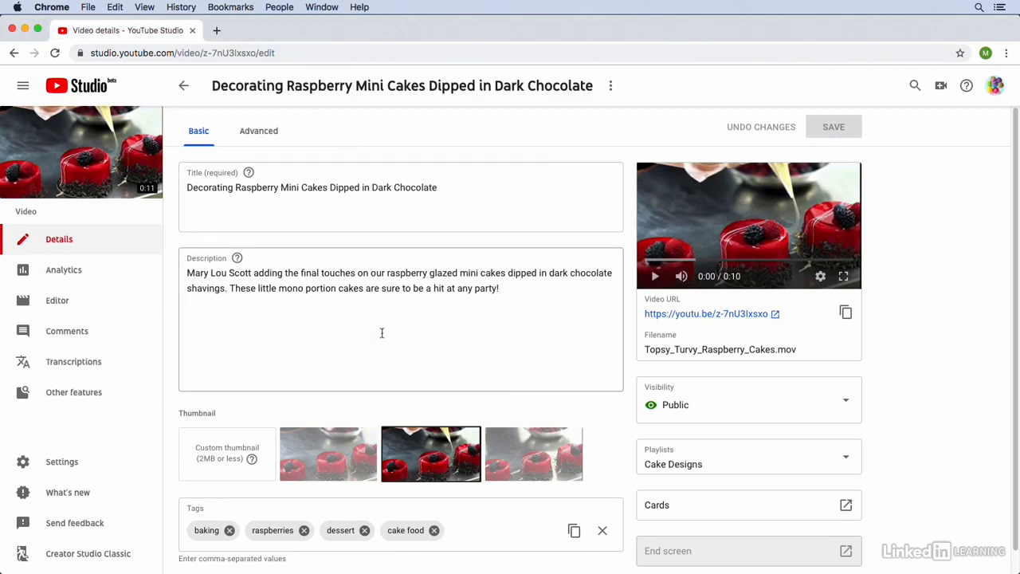
- Open the video's editor and browse the royalty-free tracks available for adding or replacing its audio
click(65, 306)
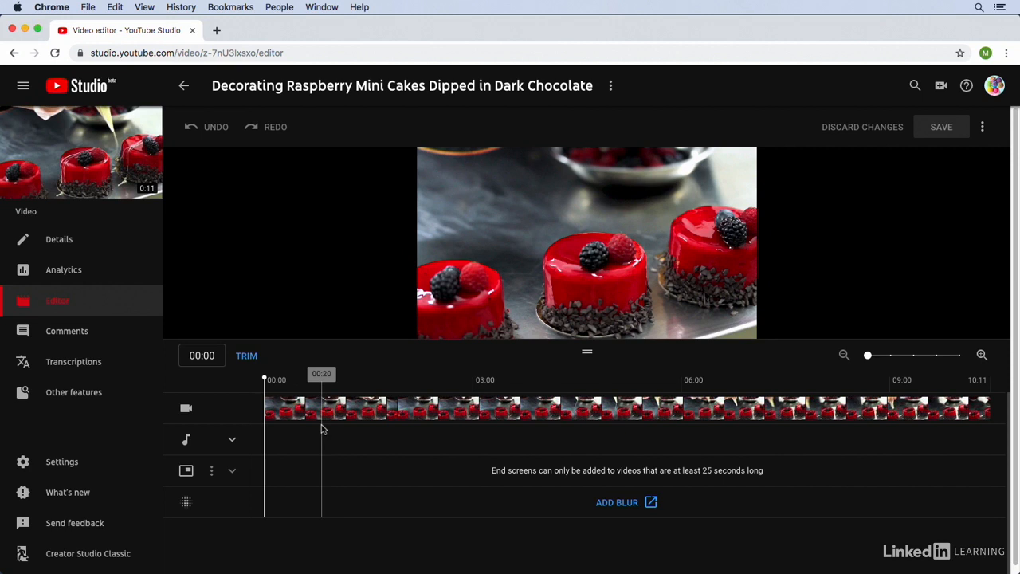
click(232, 443)
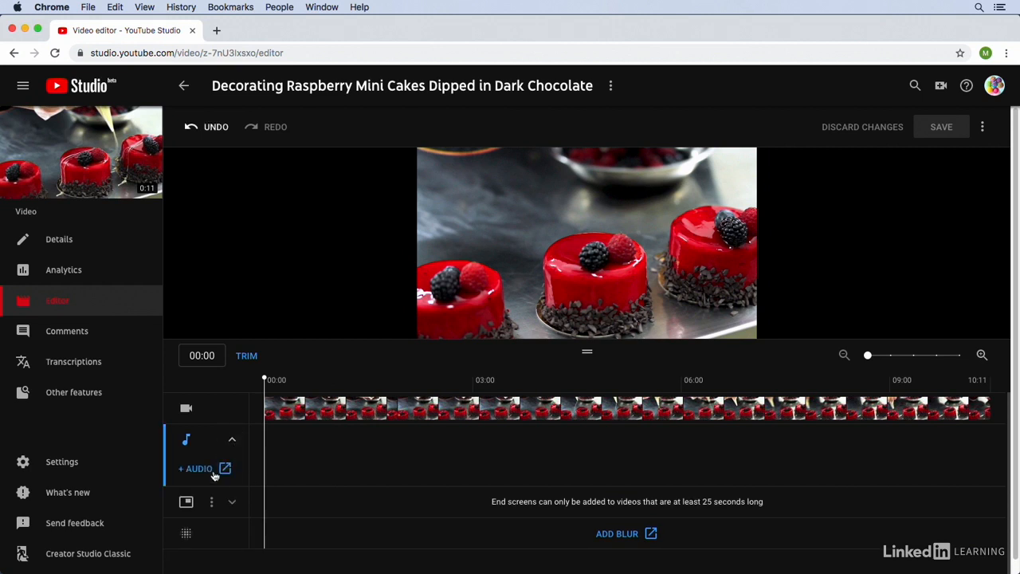
click(199, 470)
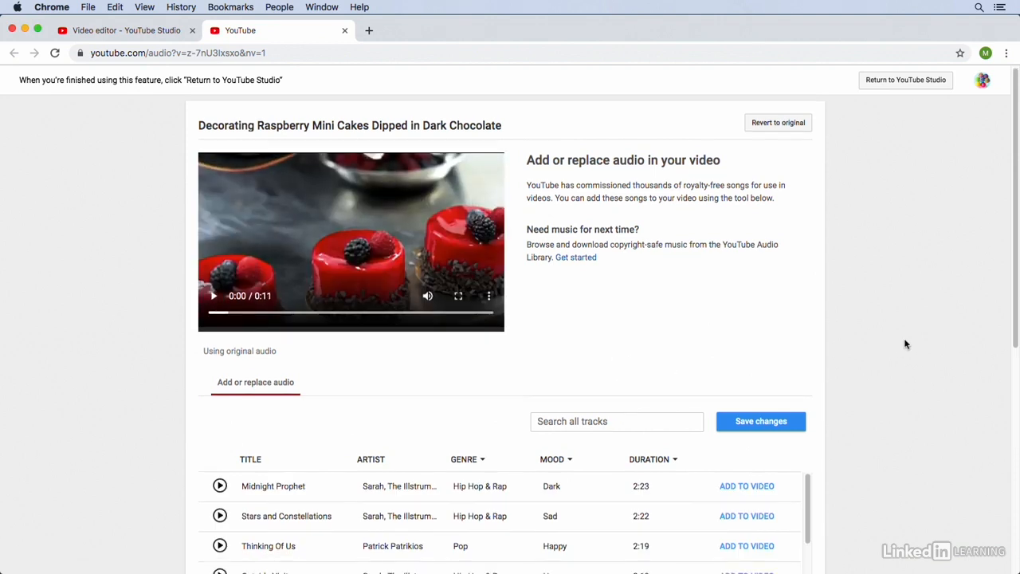
scroll(904, 343, down, 3)
scroll(905, 344, down, 3)
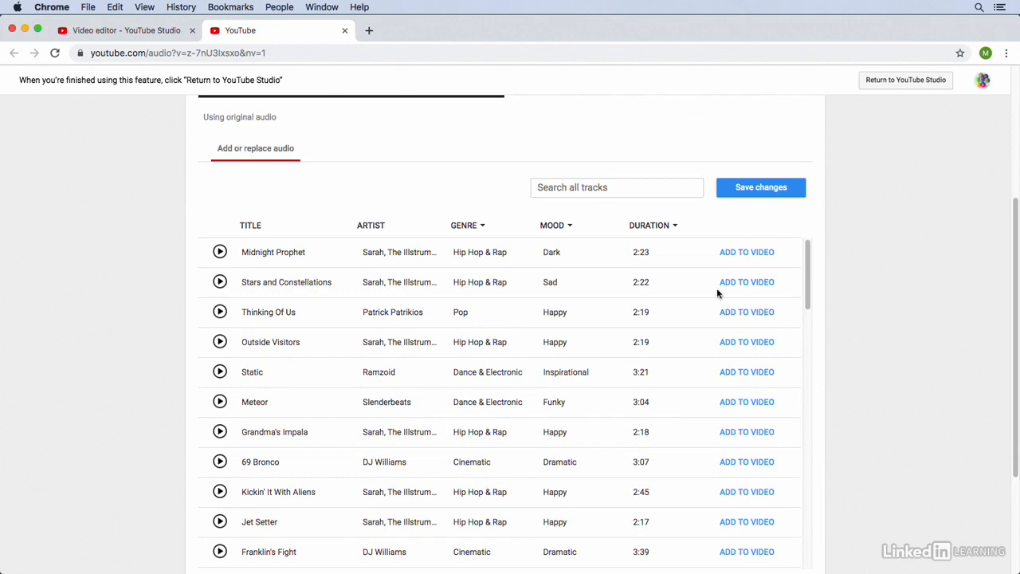
- Return to the video editor tab and place the timeline playhead at 00:12
click(146, 32)
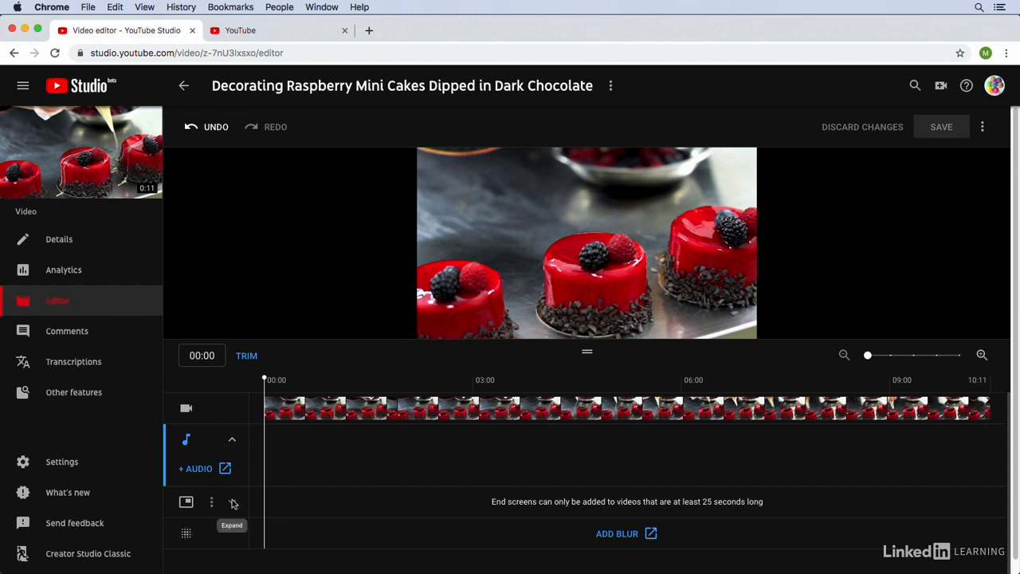
click(299, 490)
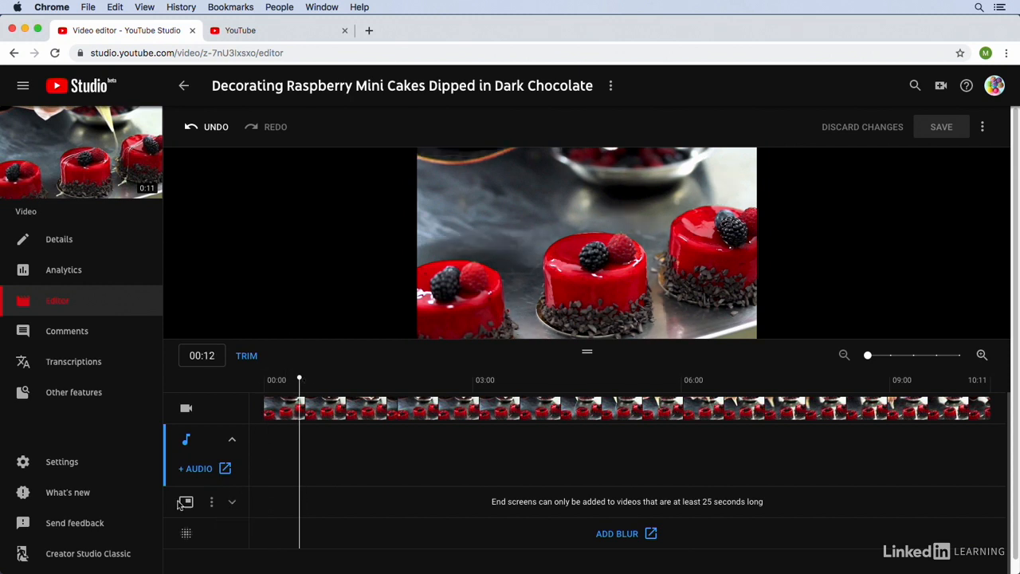